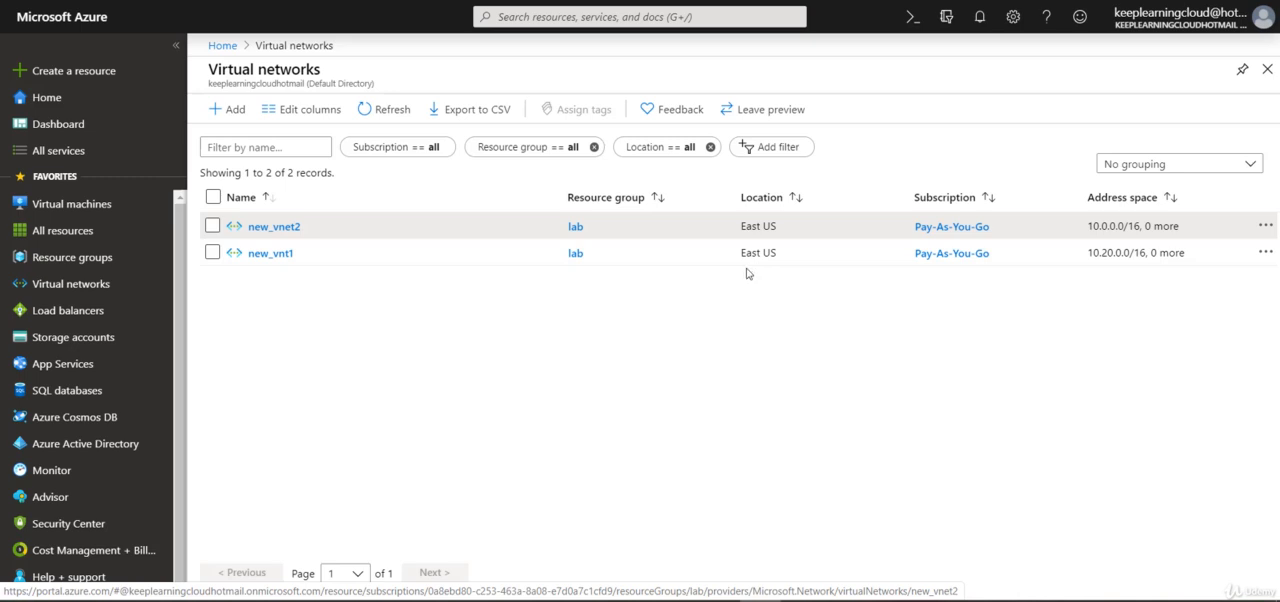
# - Start adding a peering to the virtual network new_vnet2 and name its link to the remote network Peer1
pyautogui.click(276, 227)
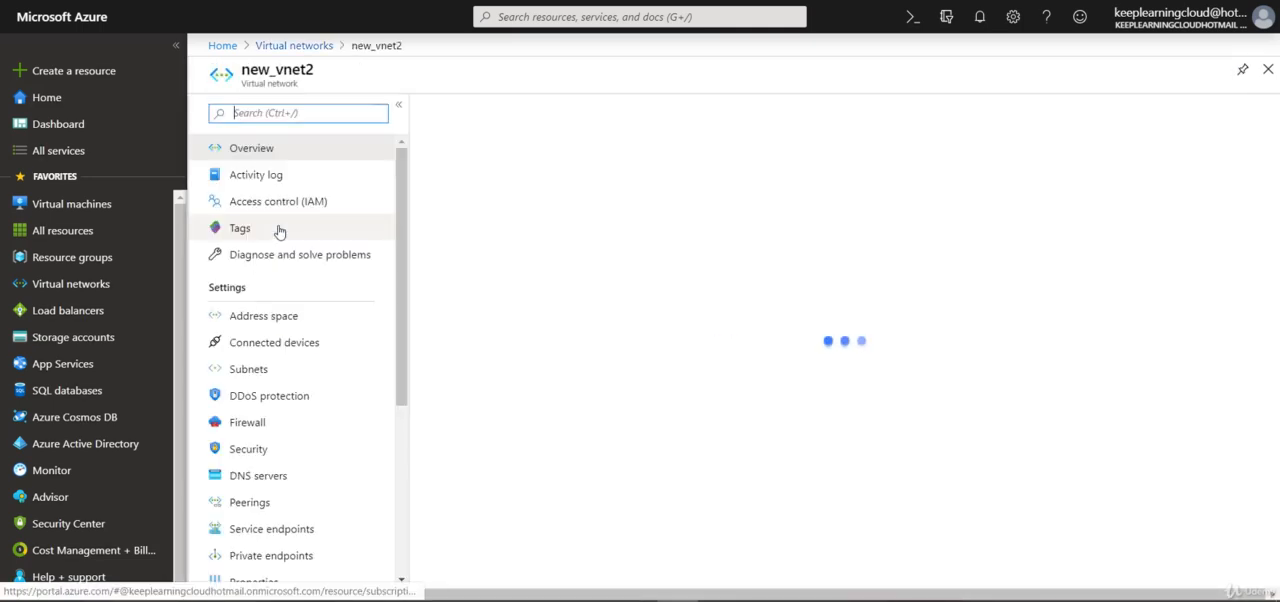
pyautogui.click(262, 511)
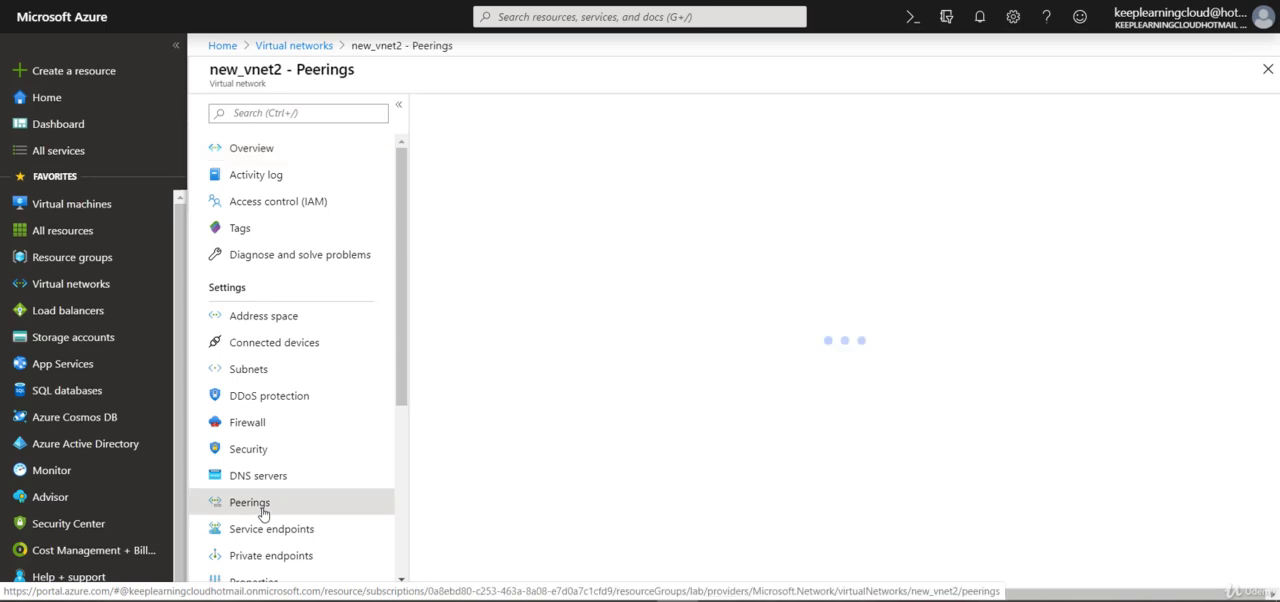
pyautogui.click(450, 109)
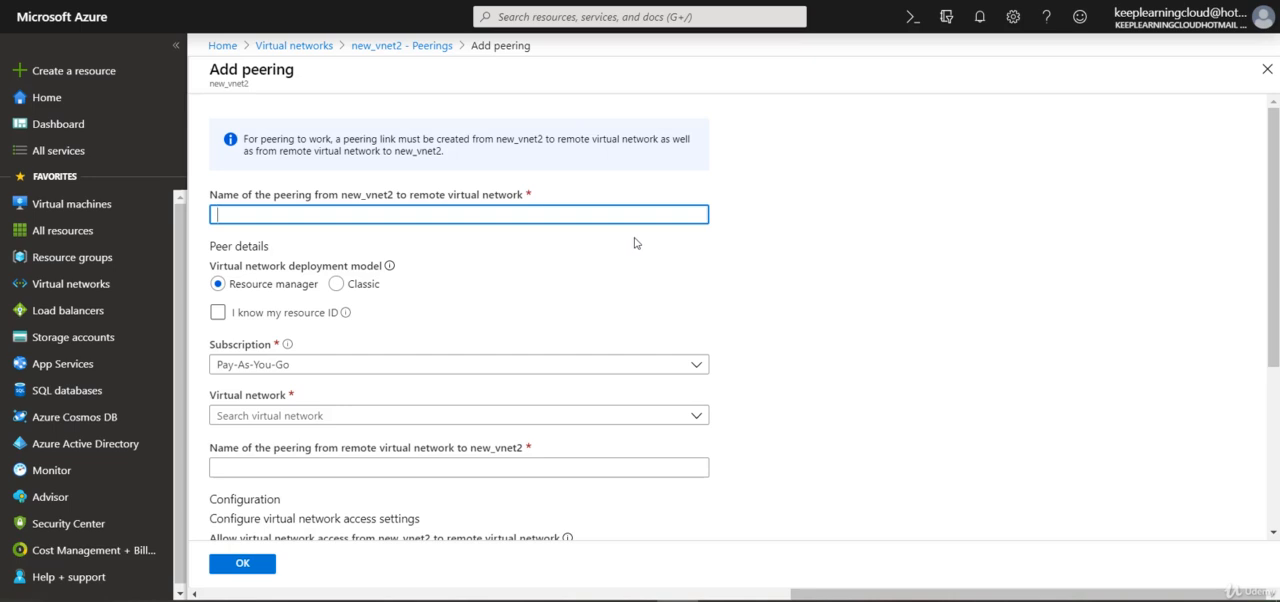
pyautogui.scroll(-1, 634, 243)
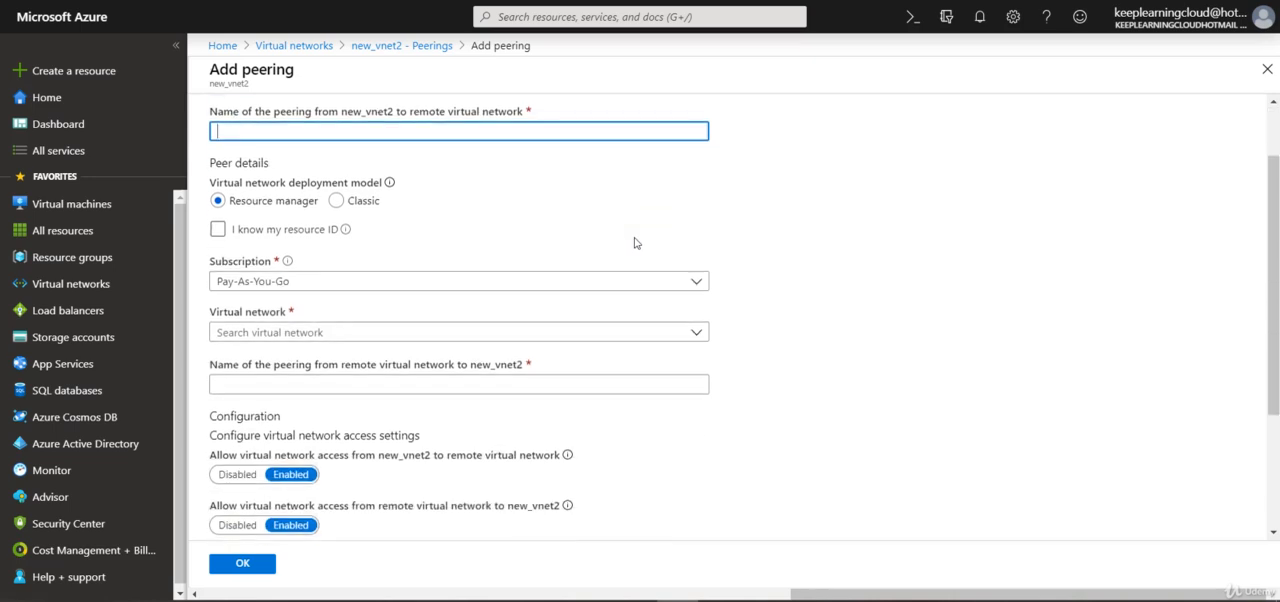
pyautogui.scroll(-2, 634, 243)
pyautogui.scroll(3, 634, 243)
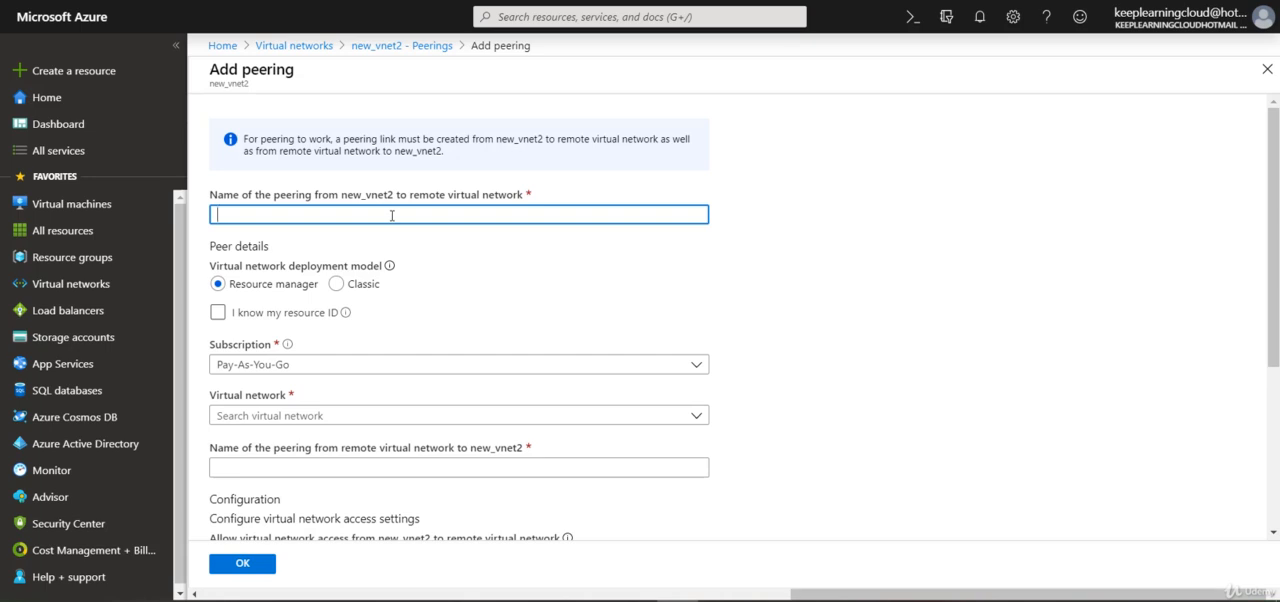
pyautogui.write('Peer1')
# - Try the Classic deployment model for the peer network, and return the choice to Resource manager
pyautogui.scroll(-1, 392, 215)
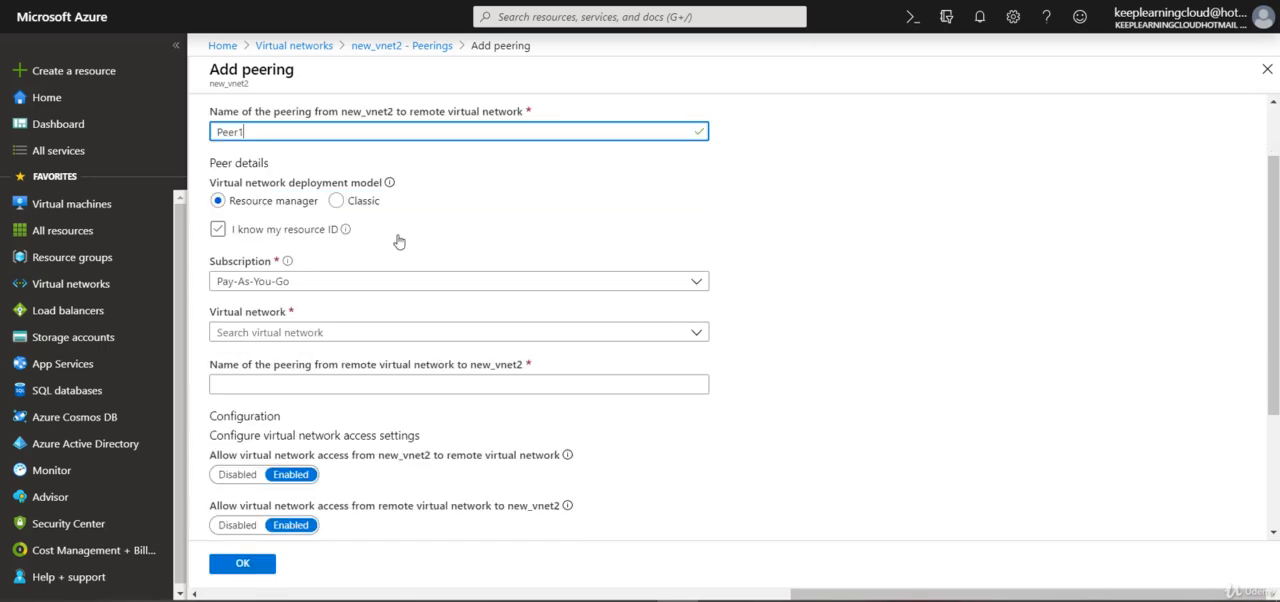
pyautogui.click(252, 201)
pyautogui.moveTo(252, 201); pyautogui.dragTo(310, 212)
pyautogui.click(359, 201)
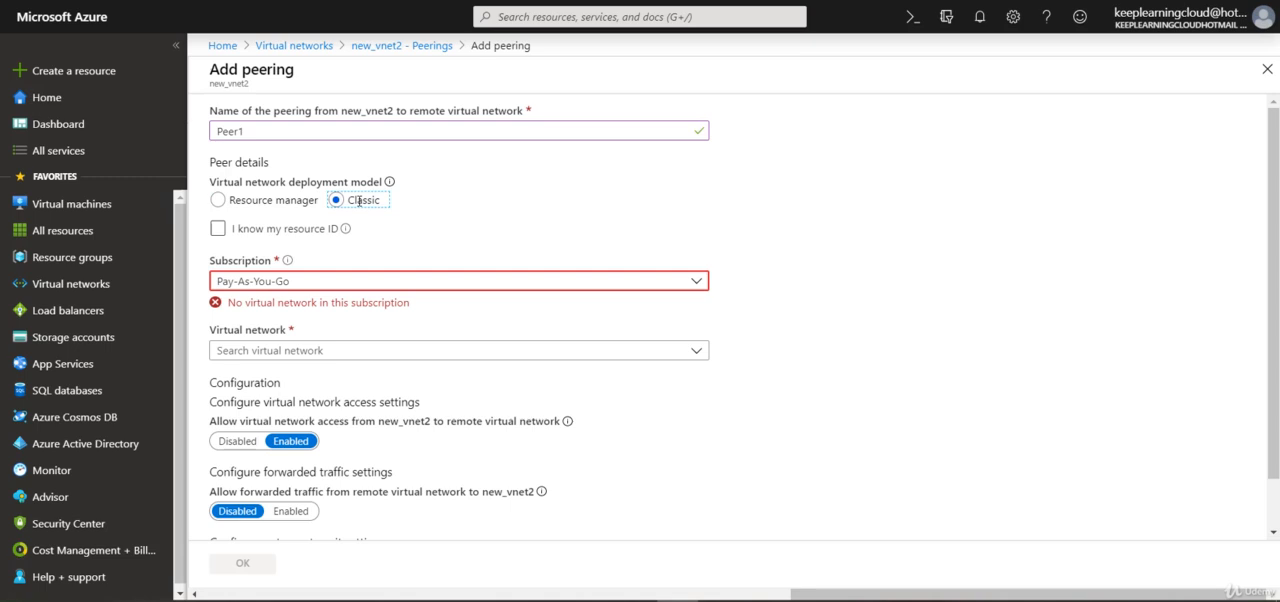
pyautogui.click(312, 201)
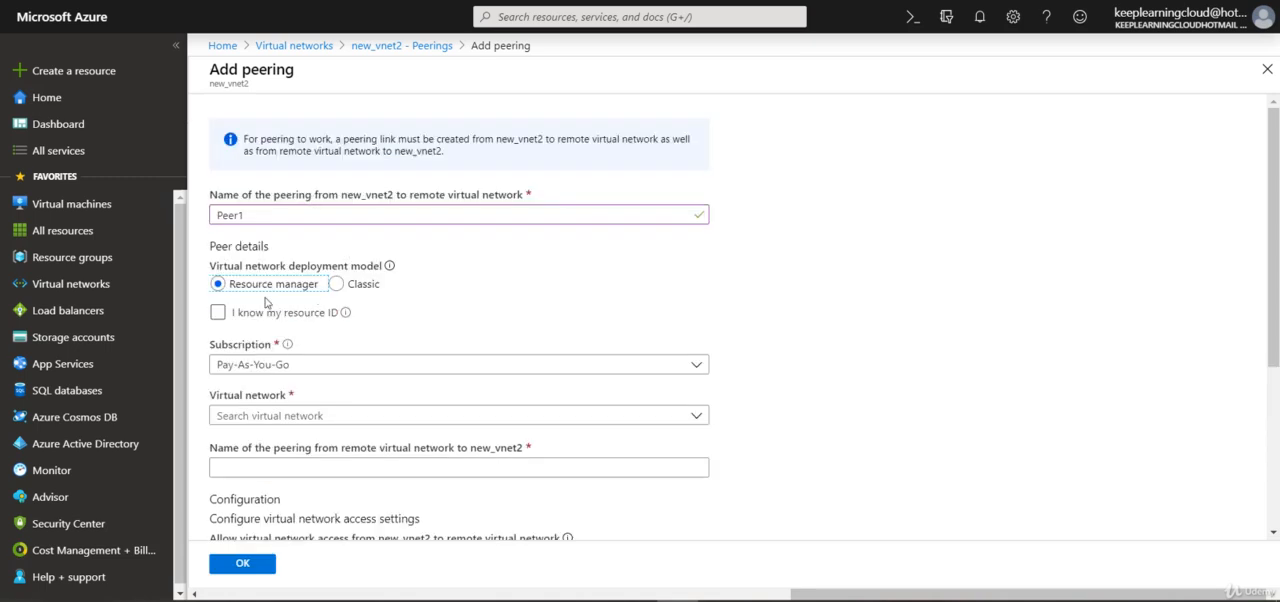
# - Try identifying the peer network by its known resource ID, and clear that option again
pyautogui.click(369, 312)
pyautogui.scroll(-1, 369, 312)
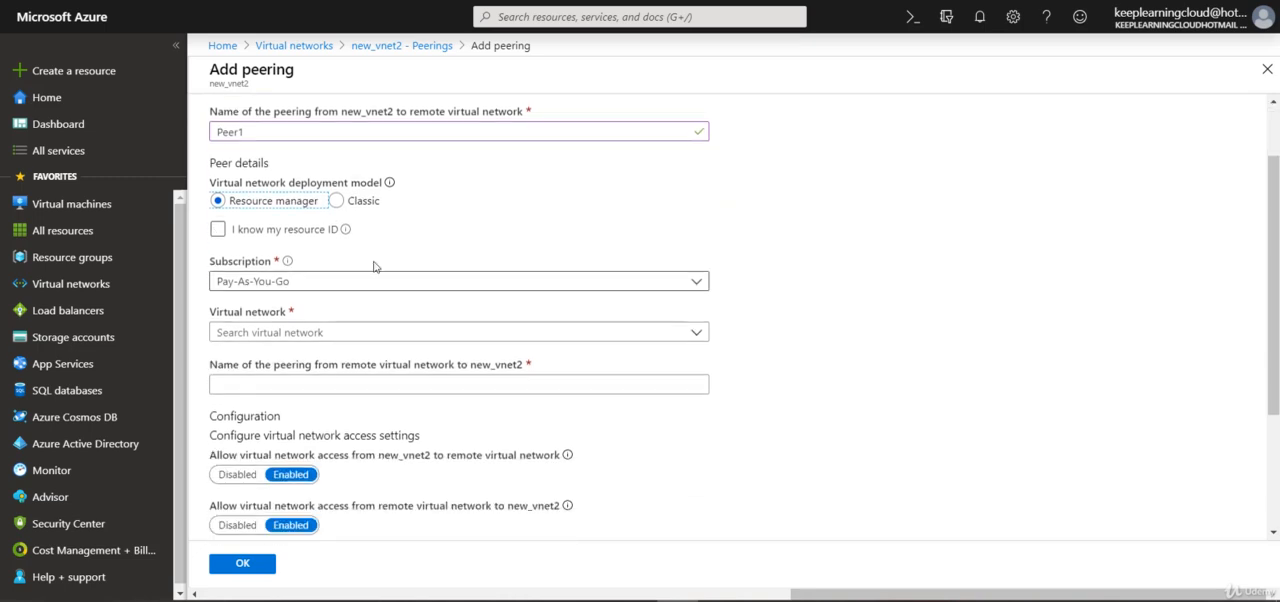
pyautogui.click(312, 233)
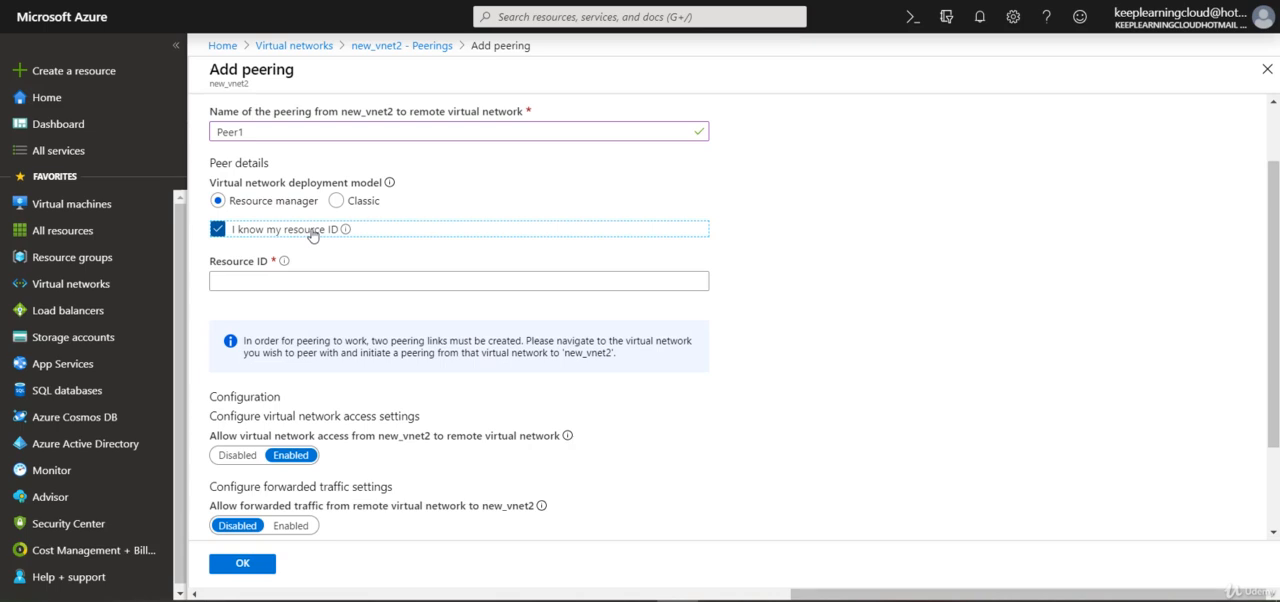
pyautogui.click(312, 233)
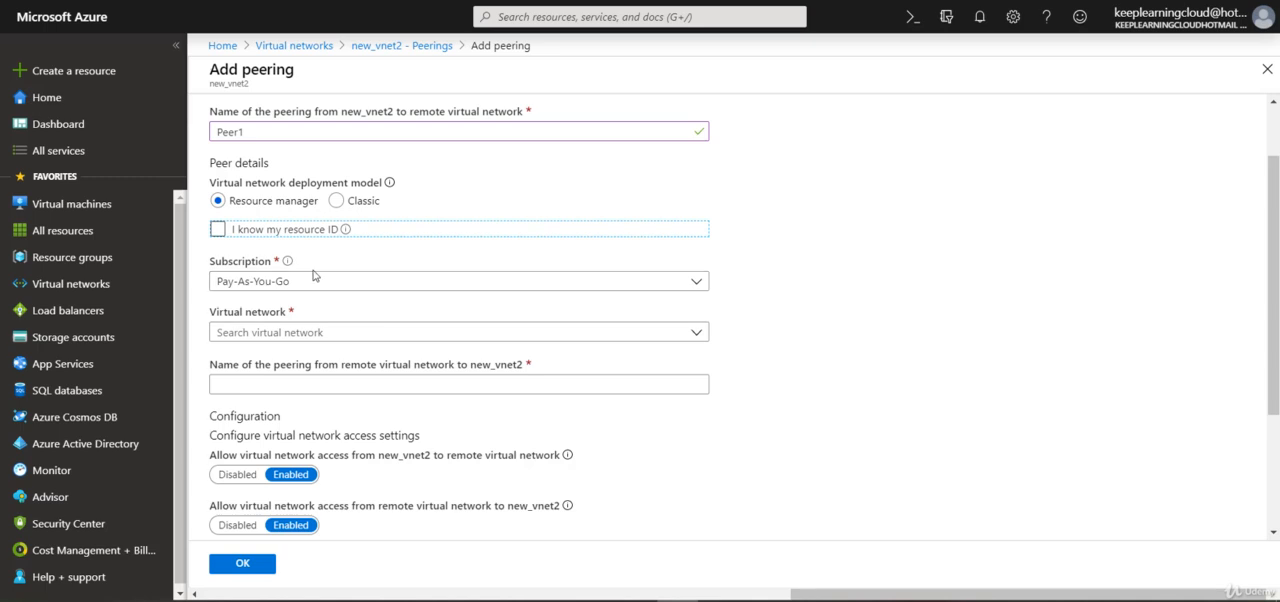
# - Choose new_vnt1 (lab) as the remote virtual network and name the peering from new_vnt1 to new_vnet2 Peer2
pyautogui.click(438, 333)
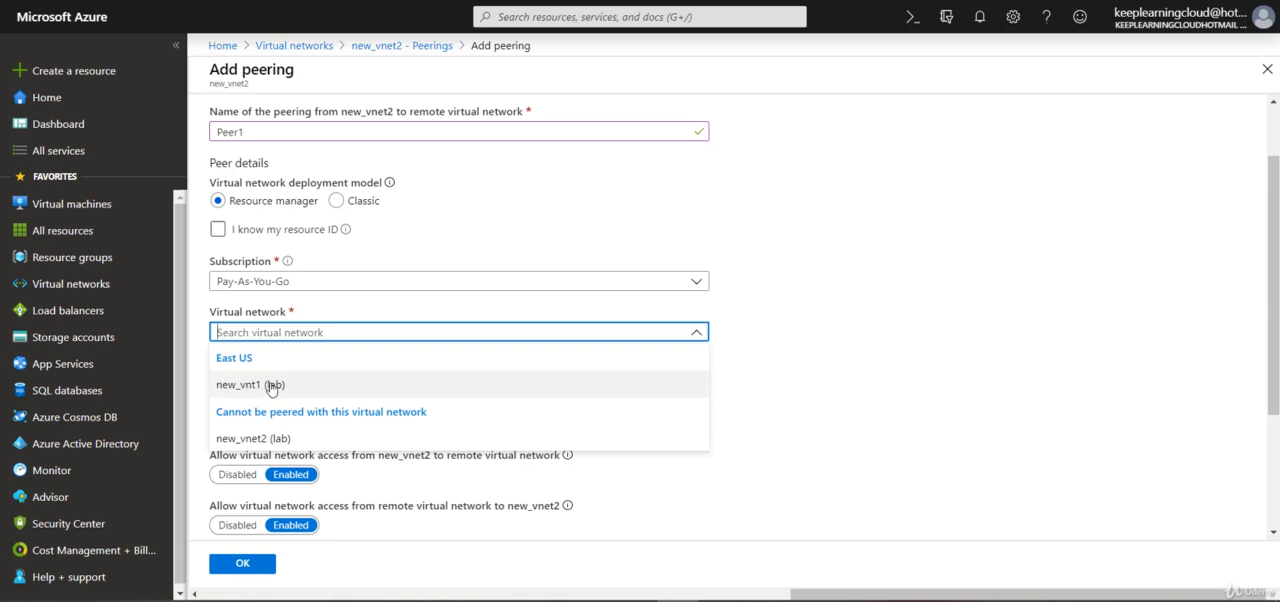
pyautogui.click(271, 386)
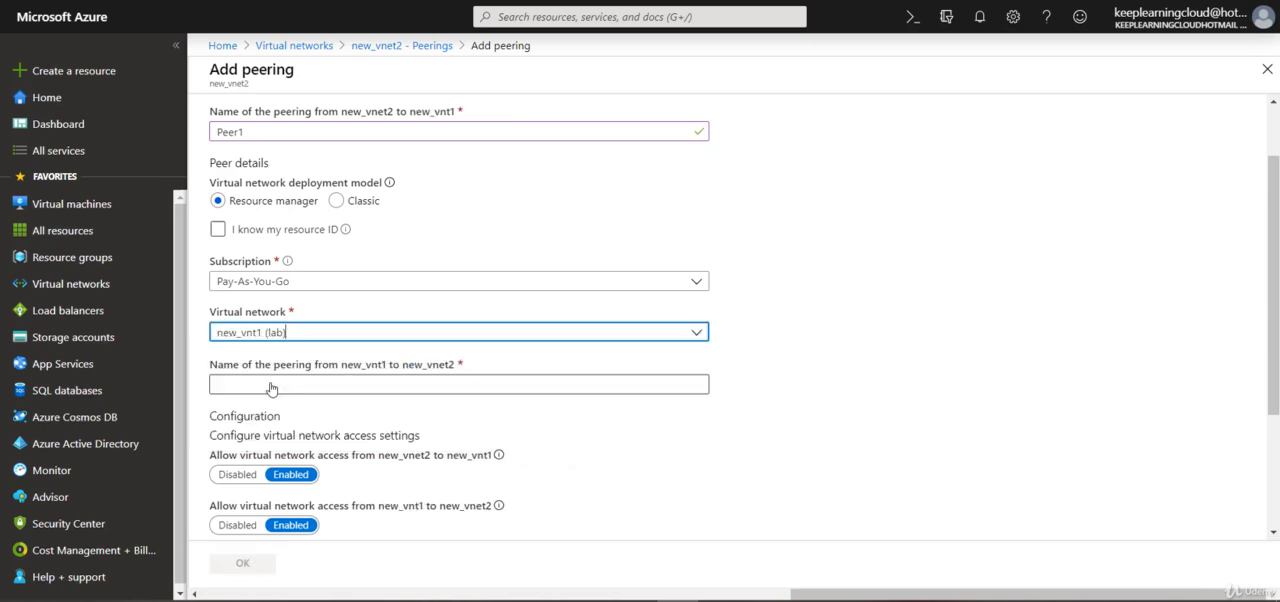
pyautogui.click(219, 387)
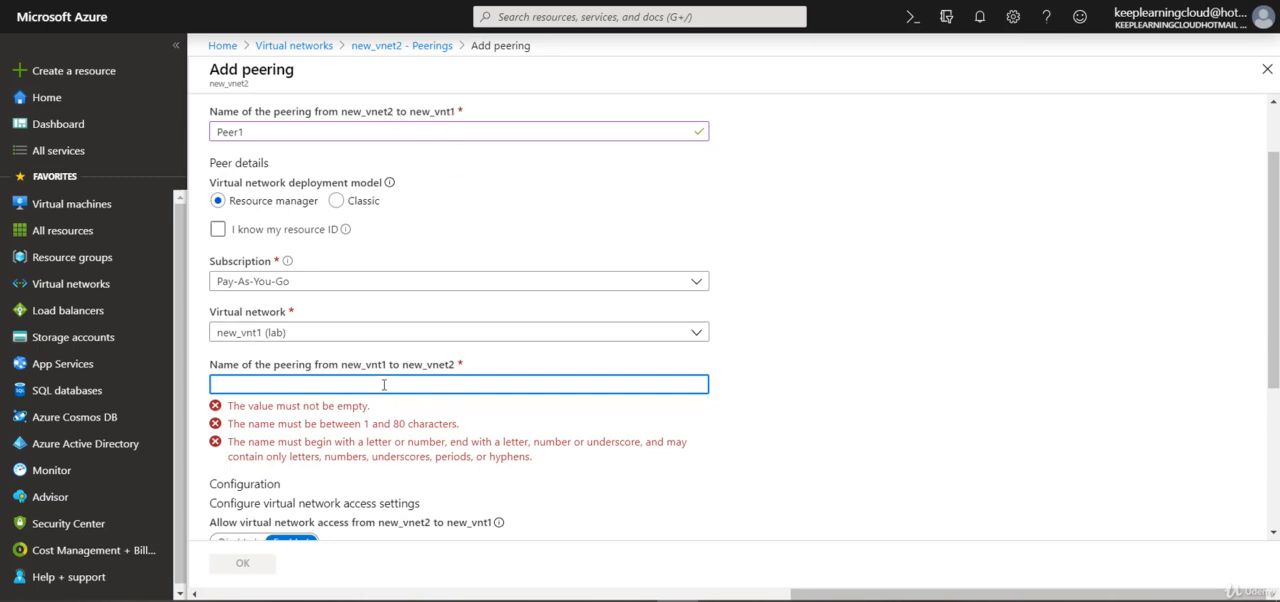
pyautogui.write('Peer2')
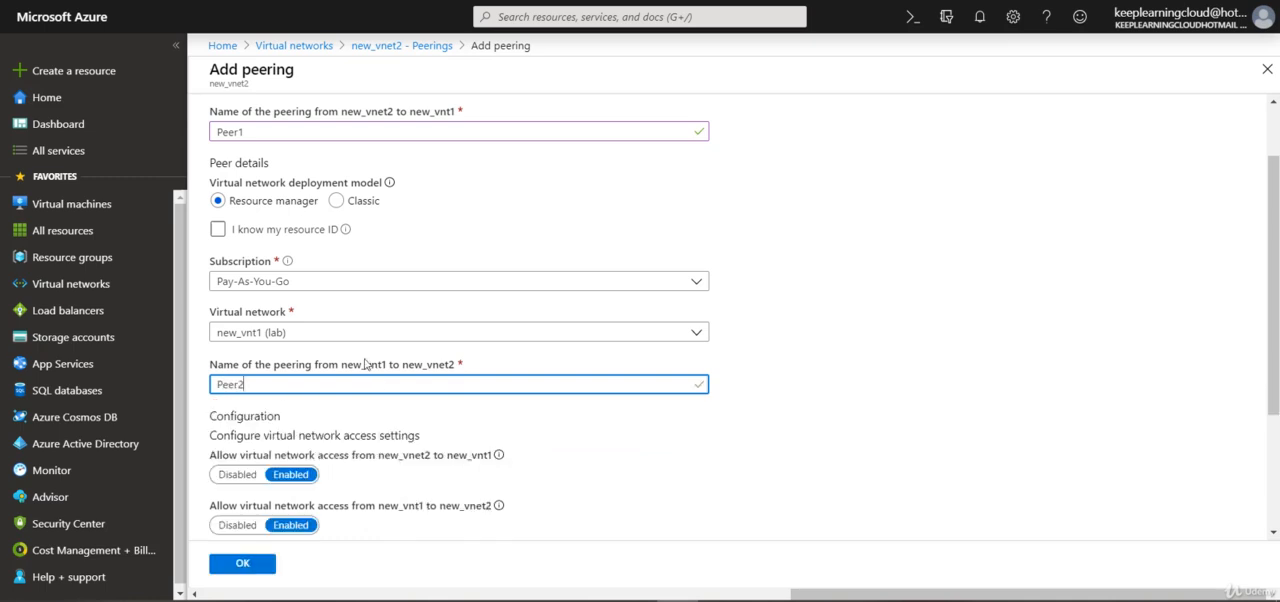
# - Try disabling virtual network access from new_vnt1 to new_vnet2, and set it back to Enabled
pyautogui.scroll(-2, 393, 352)
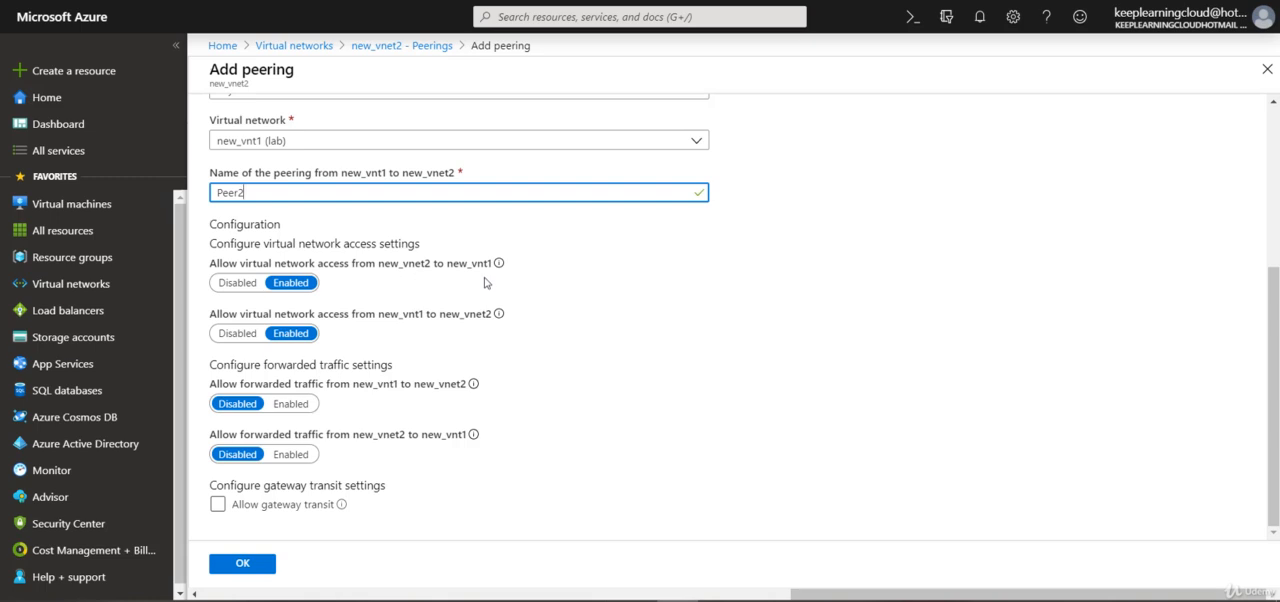
pyautogui.click(247, 341)
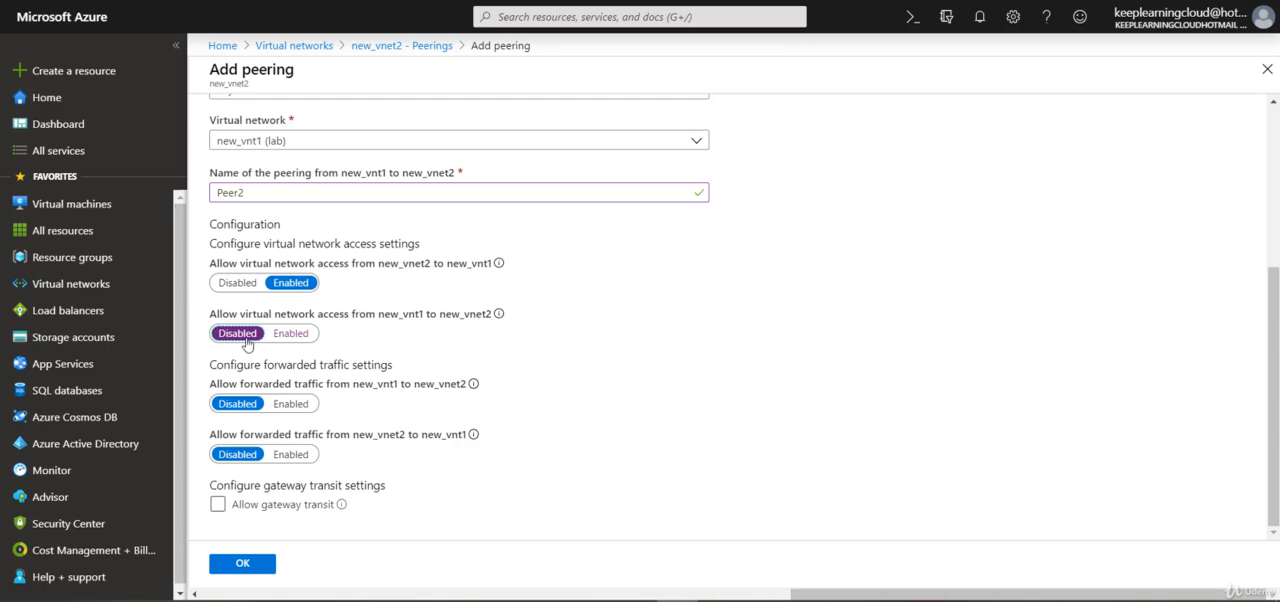
pyautogui.click(300, 340)
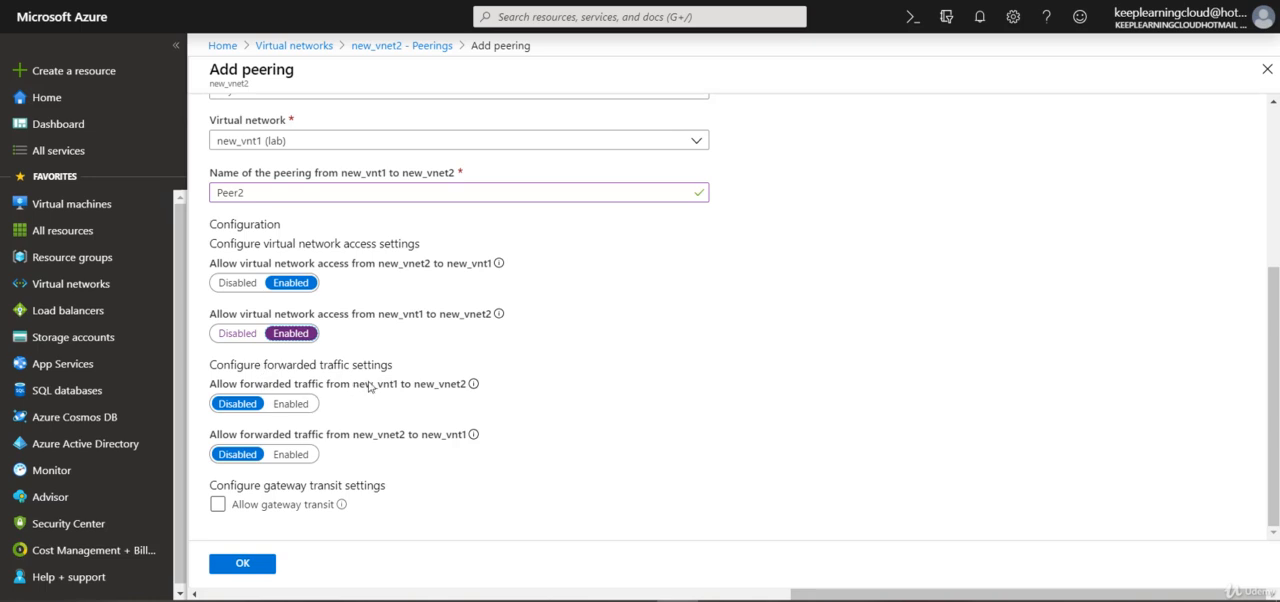
# - Enable forwarded traffic in both directions between new_vnt1 and new_vnet2
pyautogui.click(398, 394)
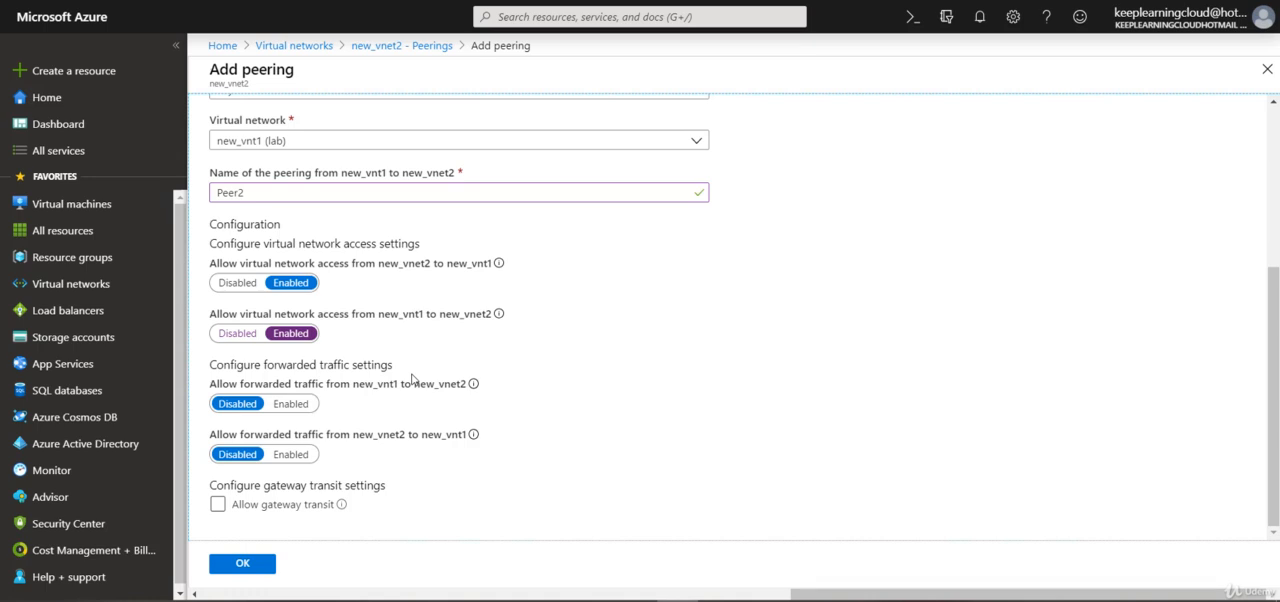
pyautogui.click(291, 405)
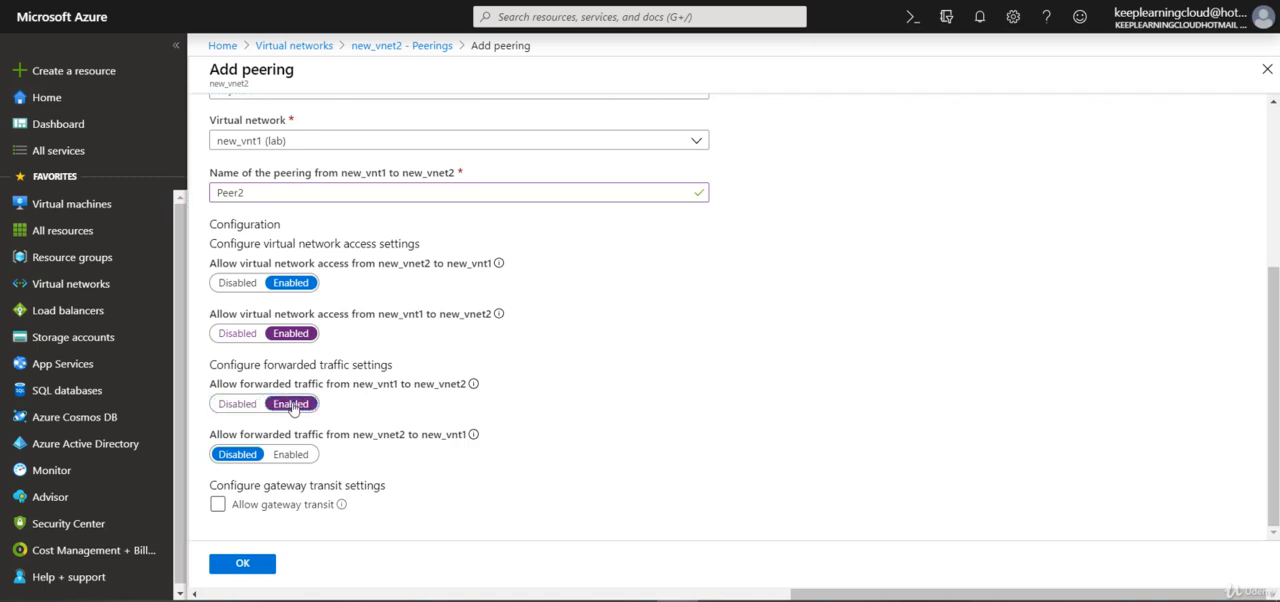
pyautogui.click(291, 455)
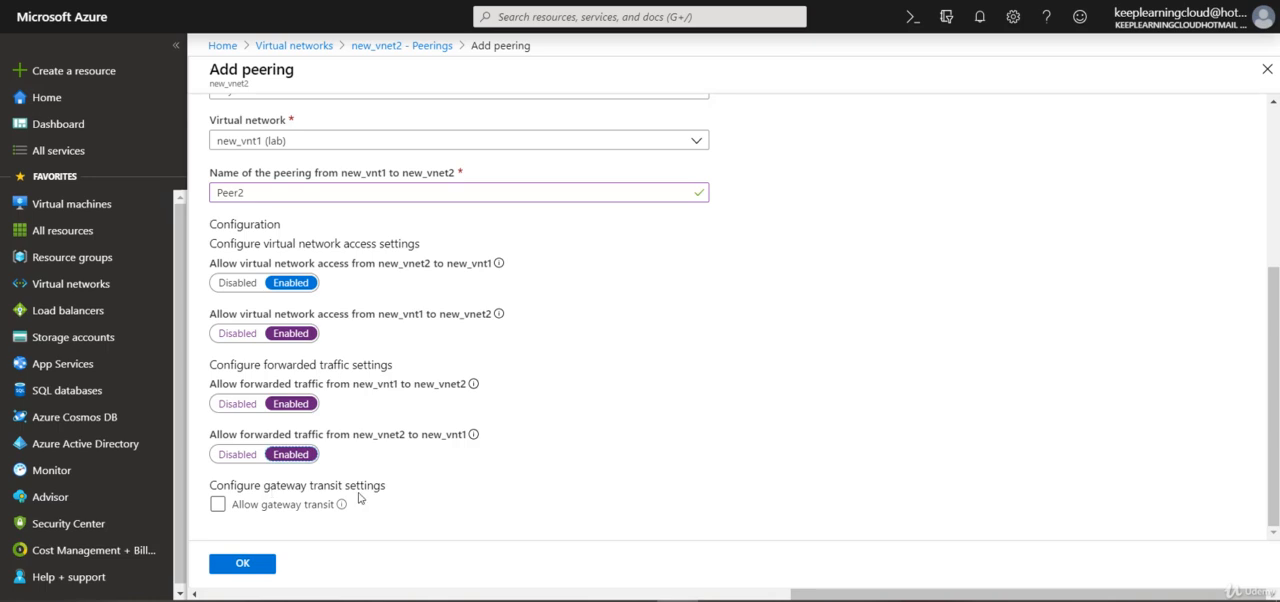
# - Try allowing gateway transit for the peering, and clear the option again
pyautogui.click(295, 508)
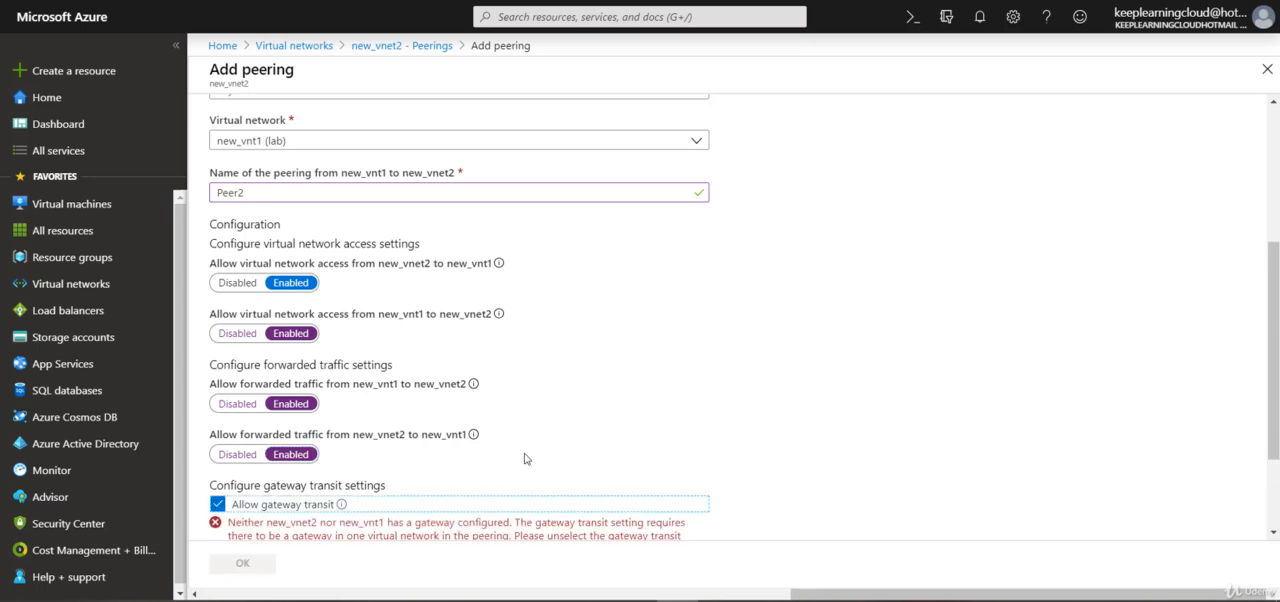
pyautogui.scroll(-2, 526, 459)
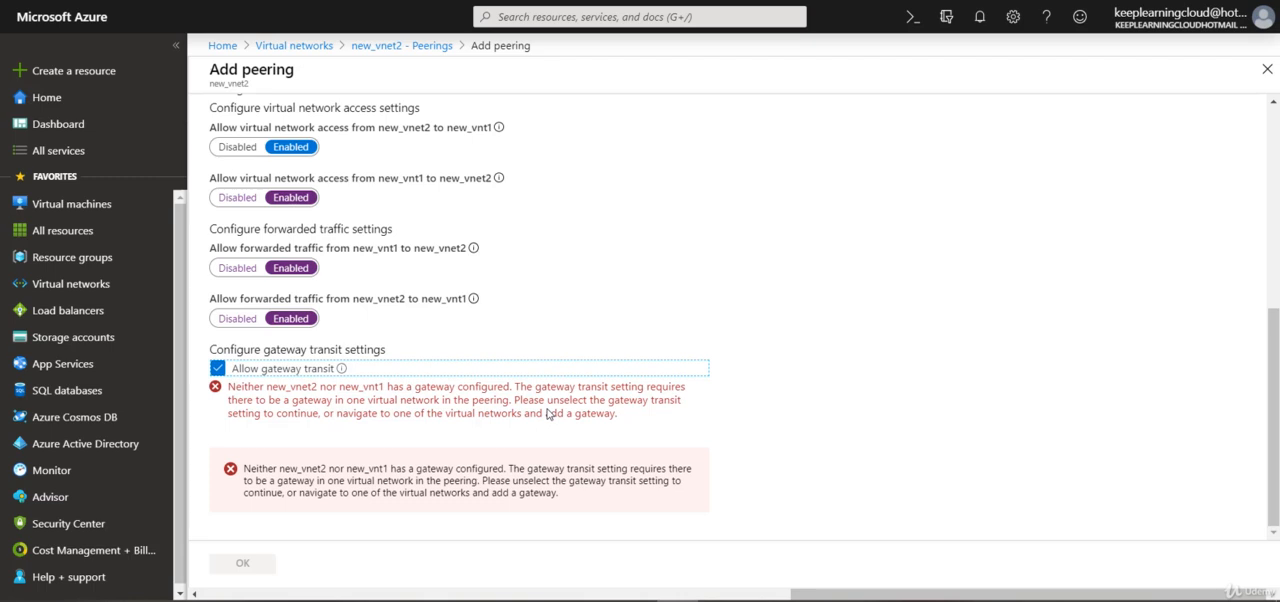
pyautogui.click(218, 368)
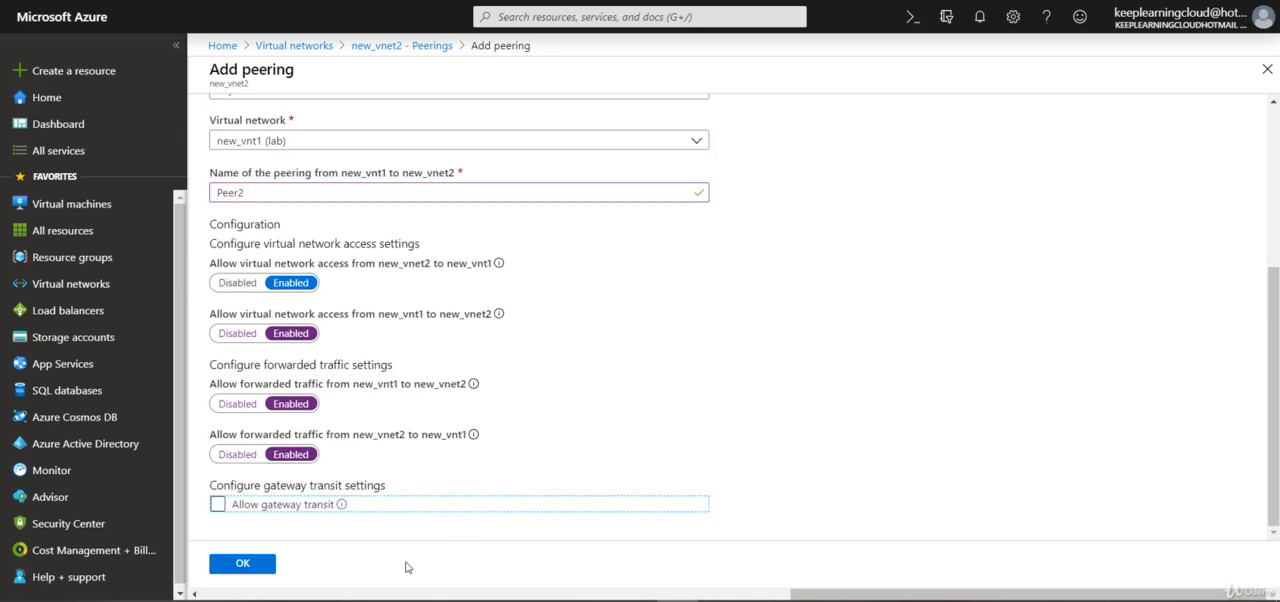
# - Create the configured peering and open the peerings of new_vnt1 to check the reverse link
pyautogui.click(237, 566)
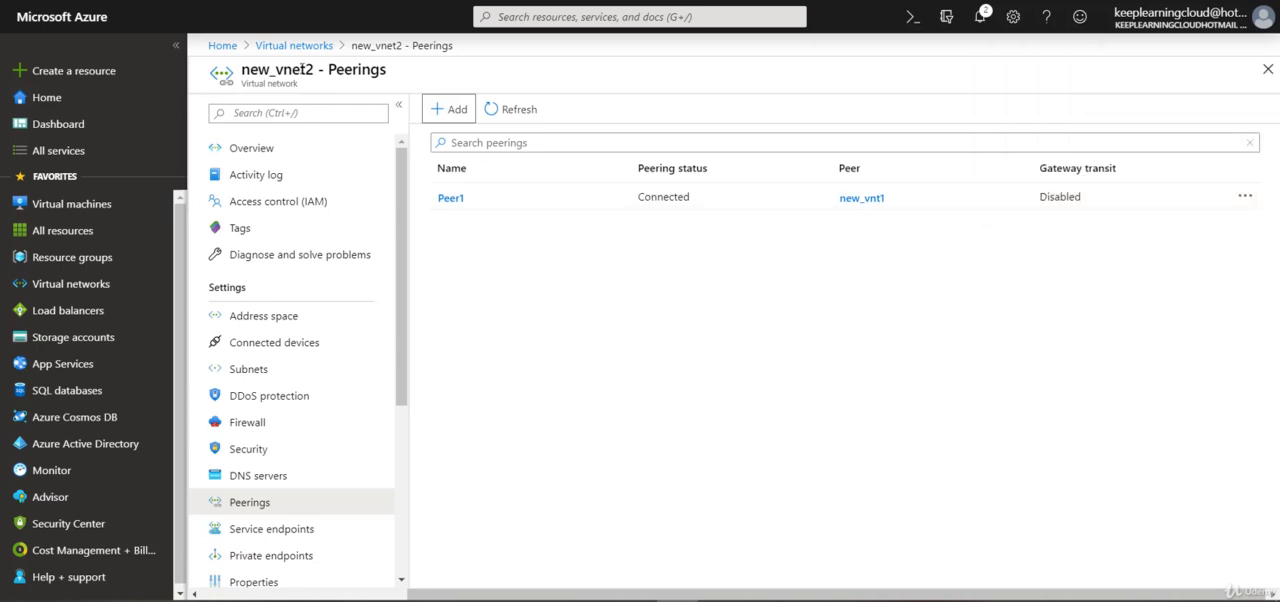
pyautogui.click(294, 45)
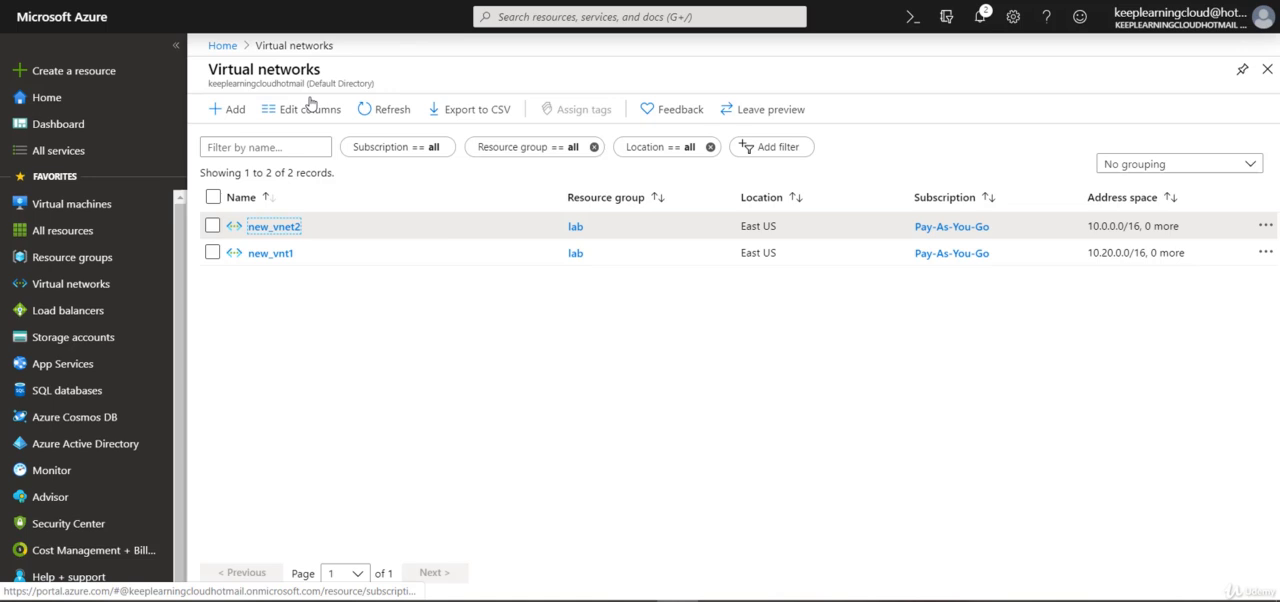
pyautogui.click(267, 255)
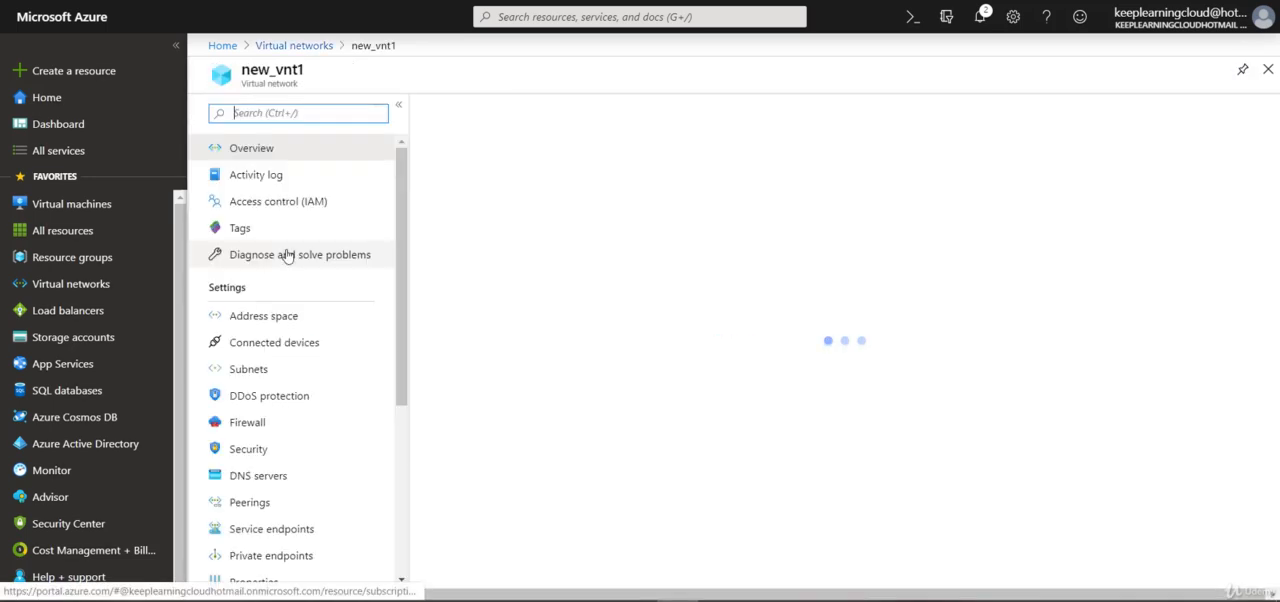
pyautogui.click(258, 504)
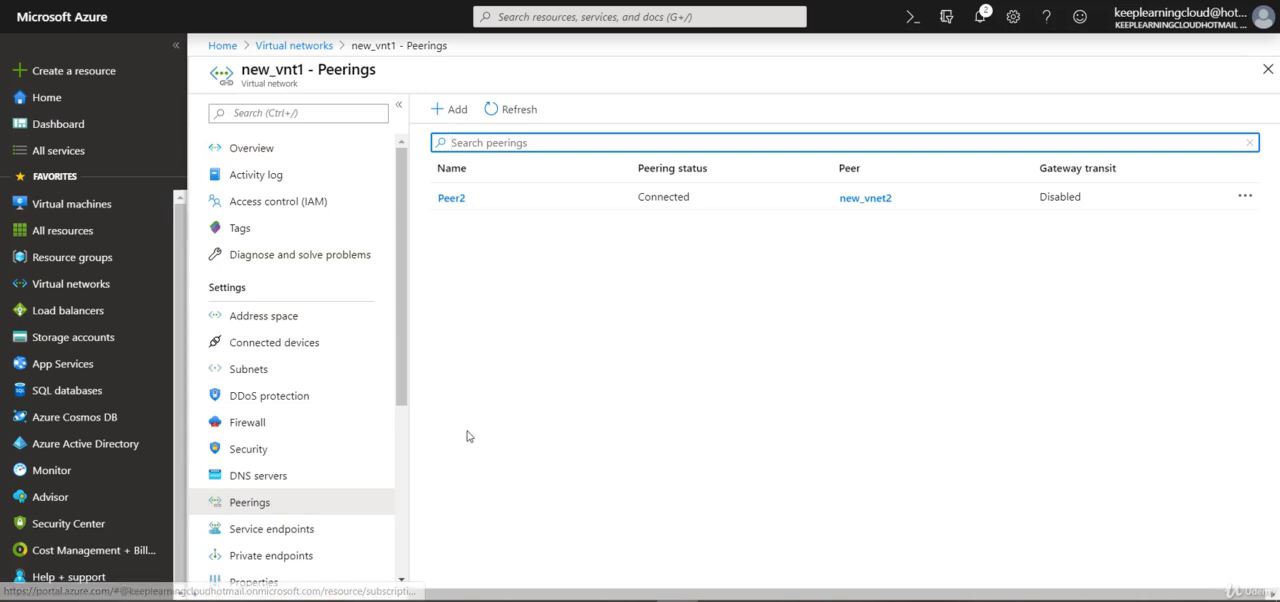